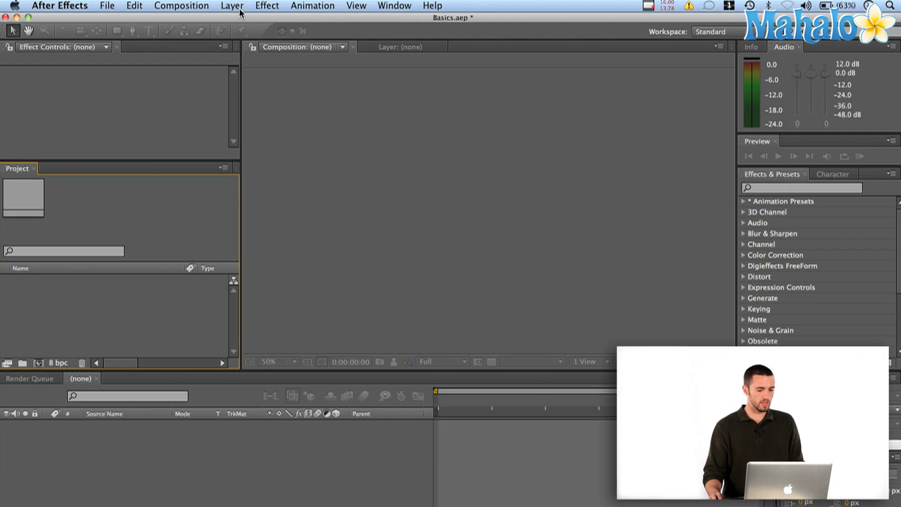
- Start a new composition, Comp 1, with the HDV/HDTV 720 29.97 preset at 1280×720
click(216, 17)
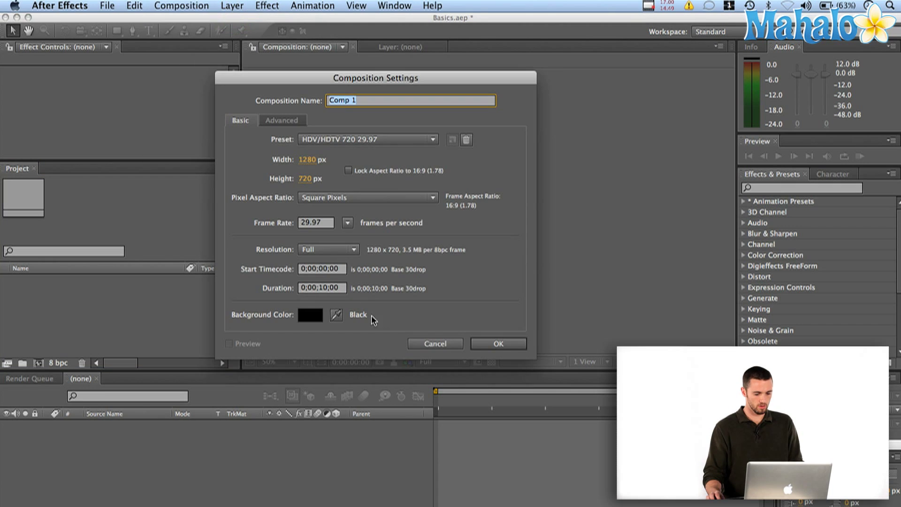
- Create Comp 1 with the HDV/HDTV 720 29.97 settings
click(489, 346)
click(85, 325)
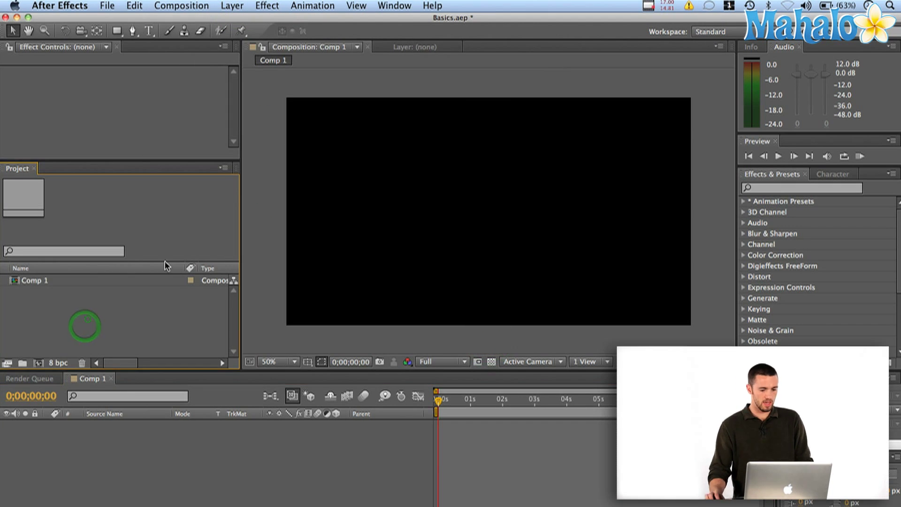
click(372, 142)
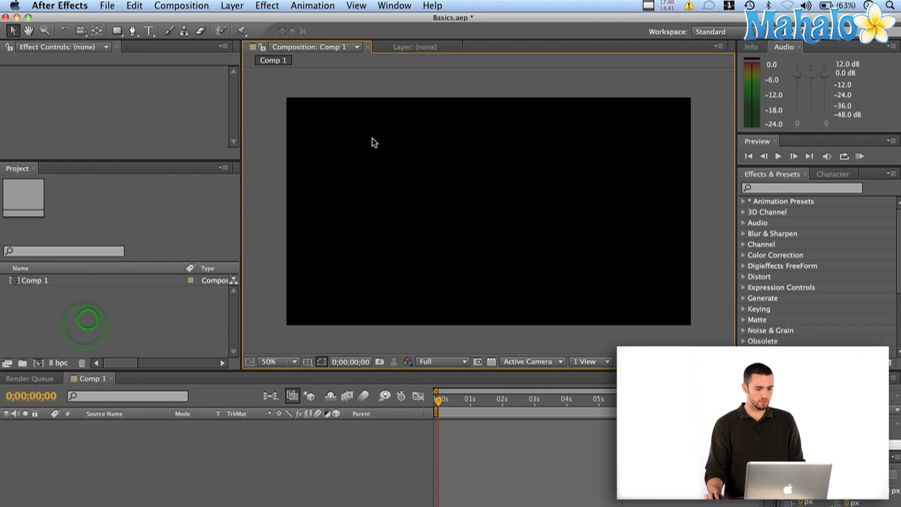
- Add a comp-sized 1280×720 light blue solid named Medium Royal Blue Solid 1
click(227, 6)
mouse_move(234, 20)
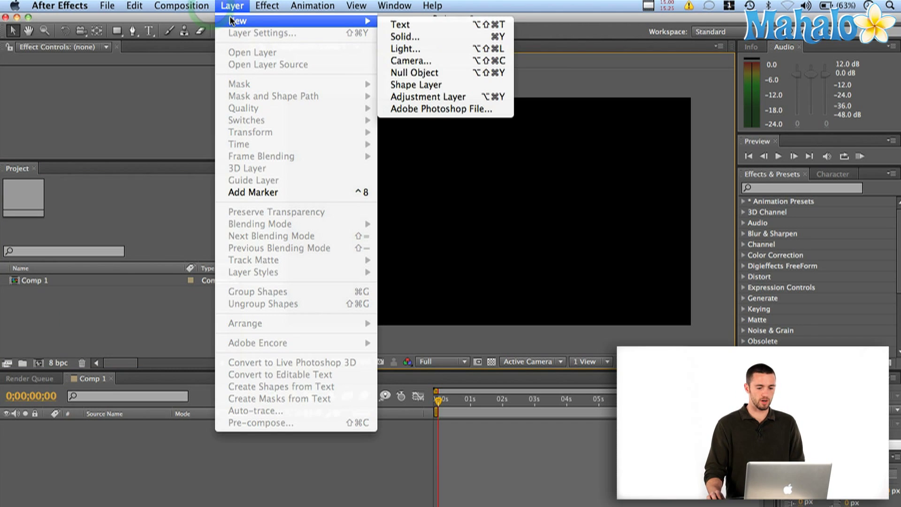
click(477, 41)
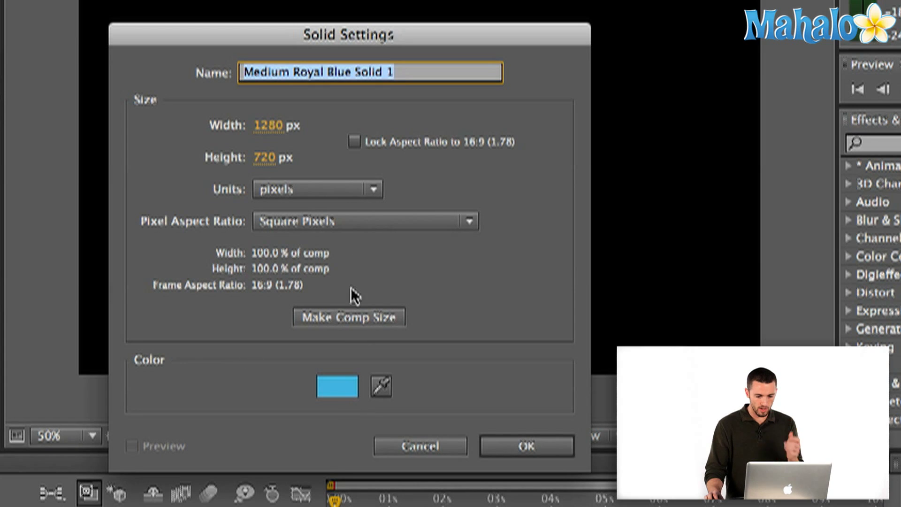
click(344, 318)
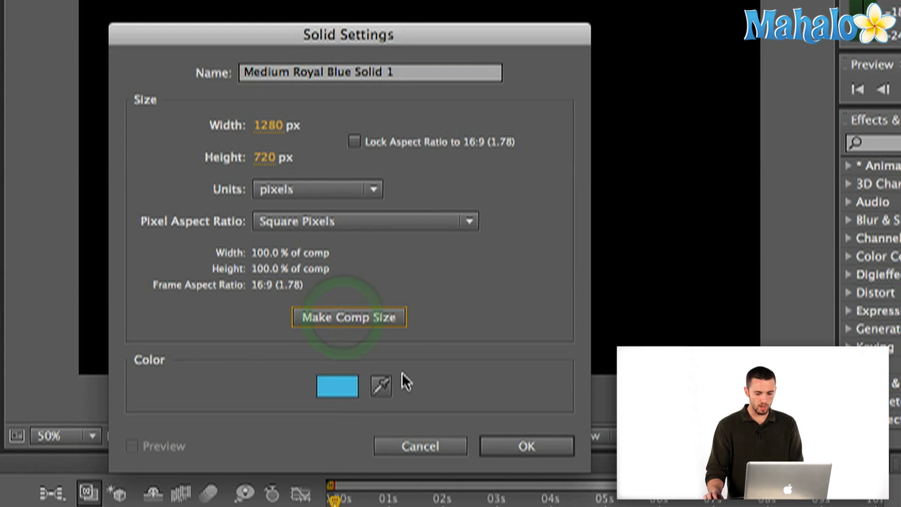
click(548, 449)
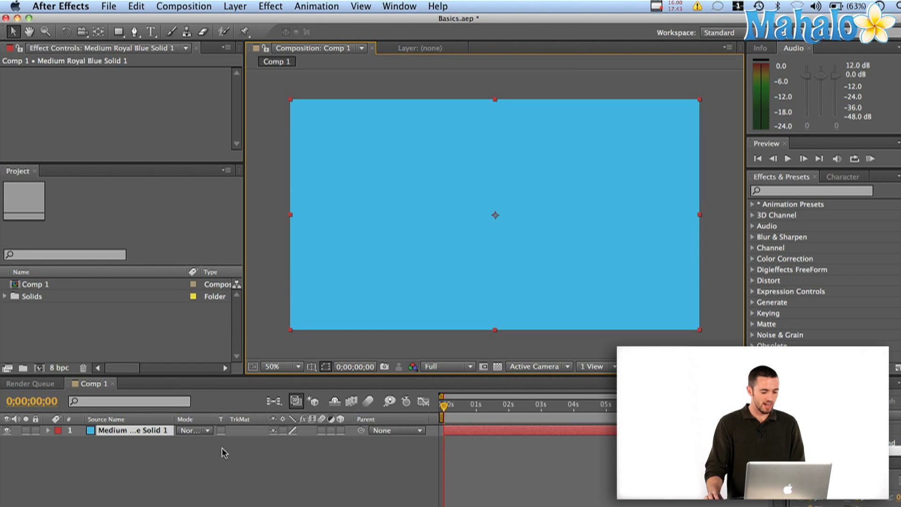
- Scale Medium Royal Blue Solid 1 to 200% and make it a 3D layer
click(47, 431)
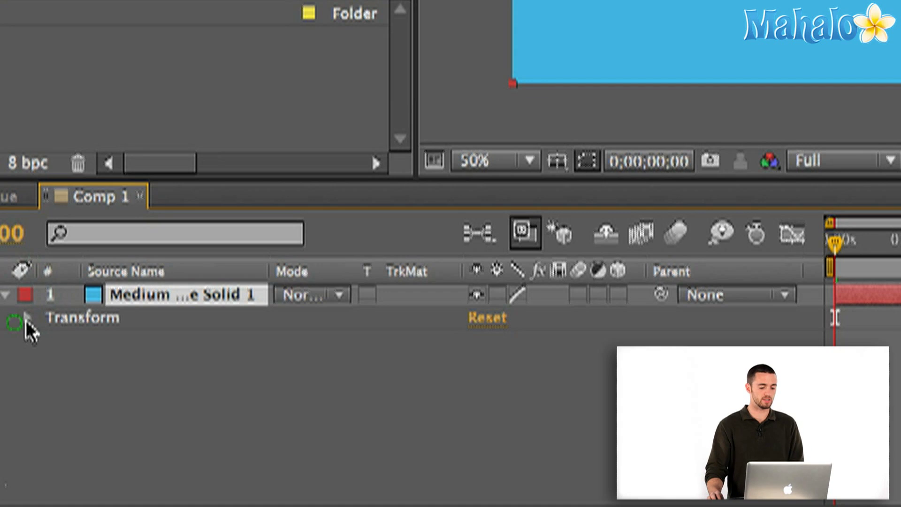
click(26, 318)
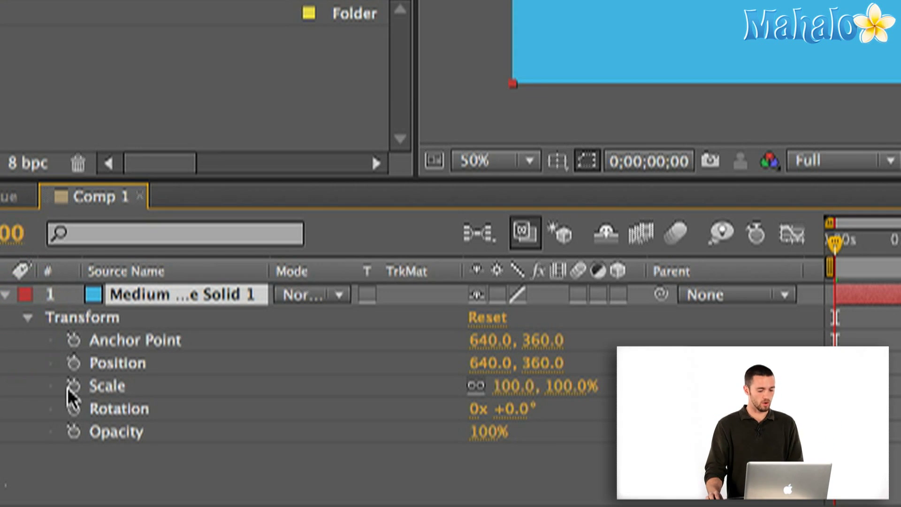
click(108, 388)
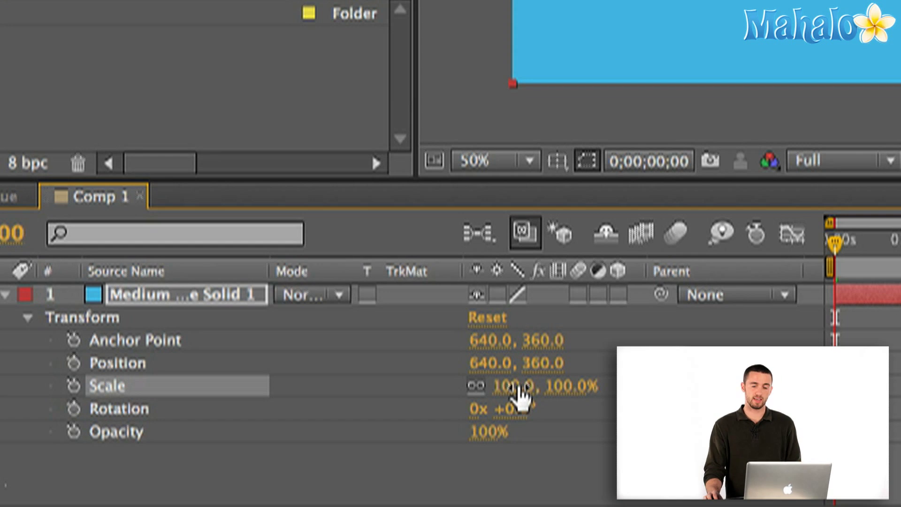
drag(518, 386, 653, 386)
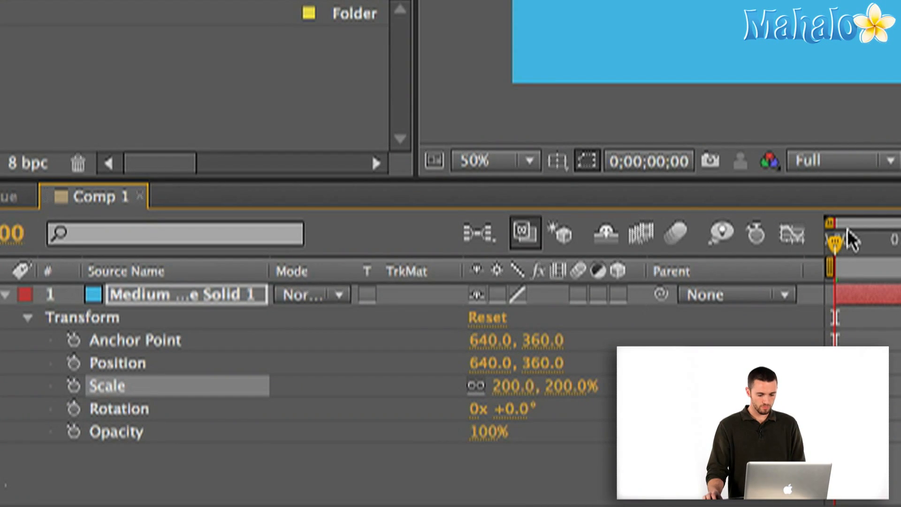
click(618, 295)
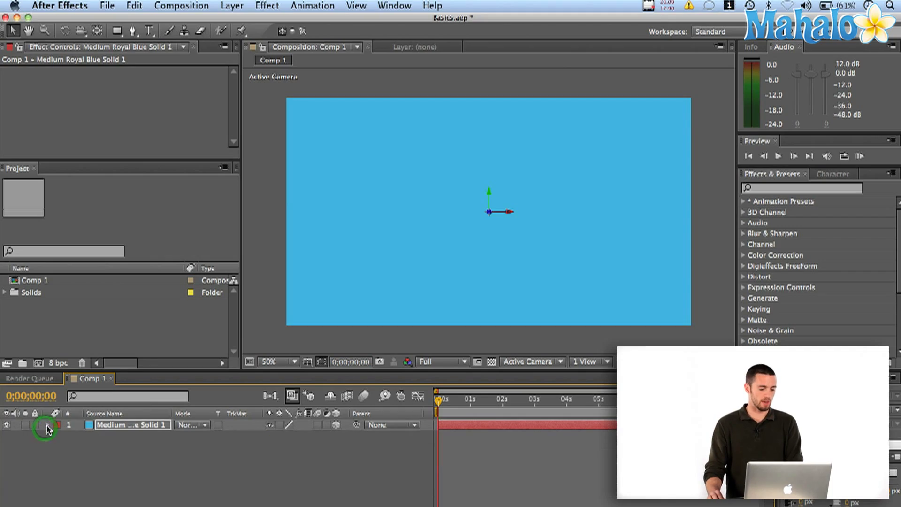
click(46, 426)
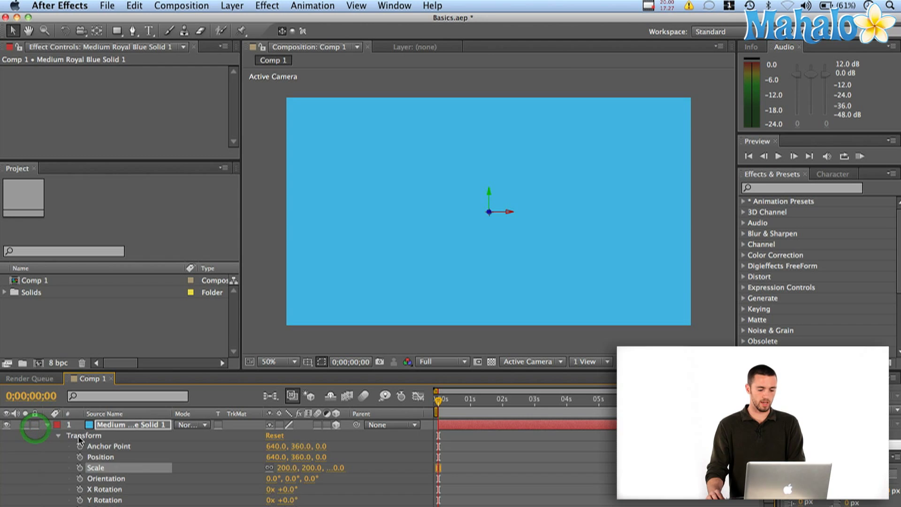
- Push the blue solid back to a Z position of 970, zooming the viewer out to 25%
scroll(143, 460, down, 1)
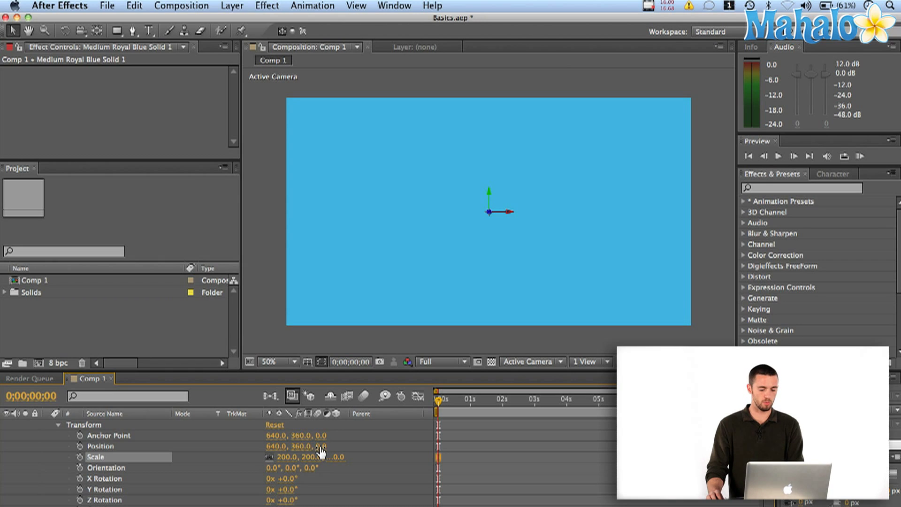
drag(321, 447, 378, 447)
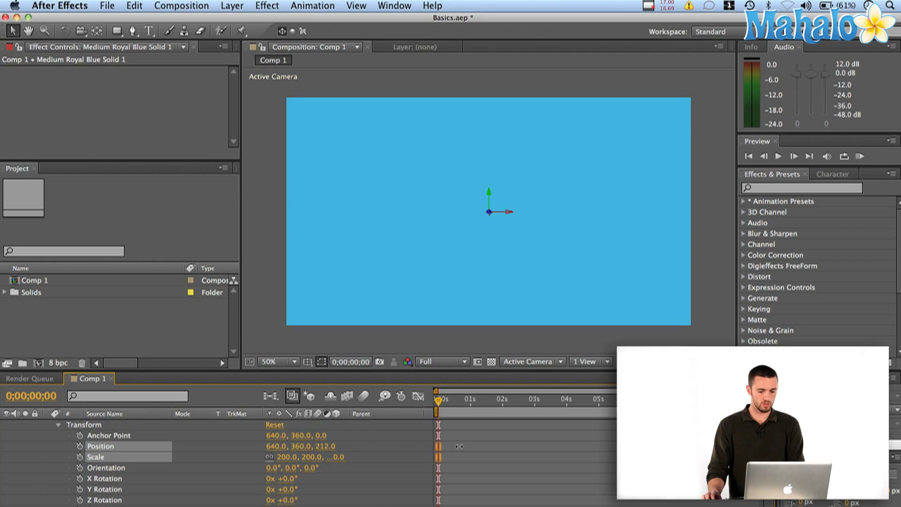
drag(460, 446, 470, 427)
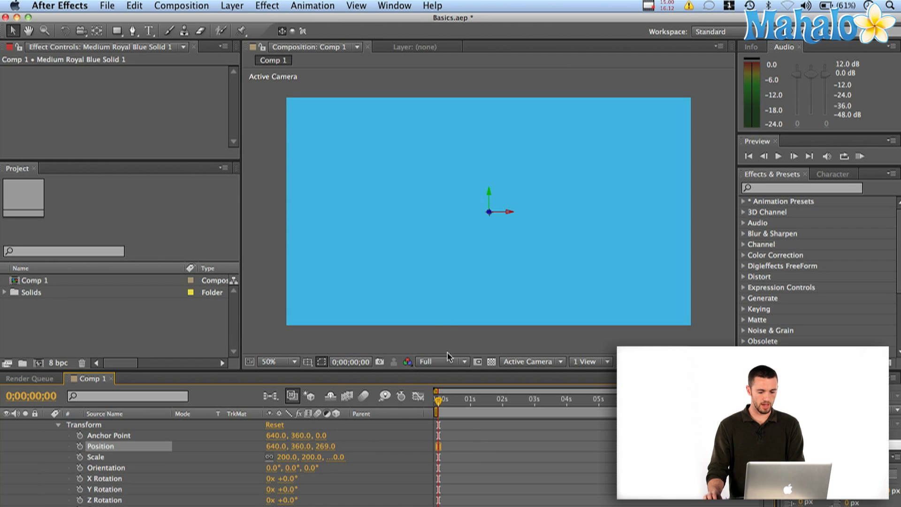
key(comma)
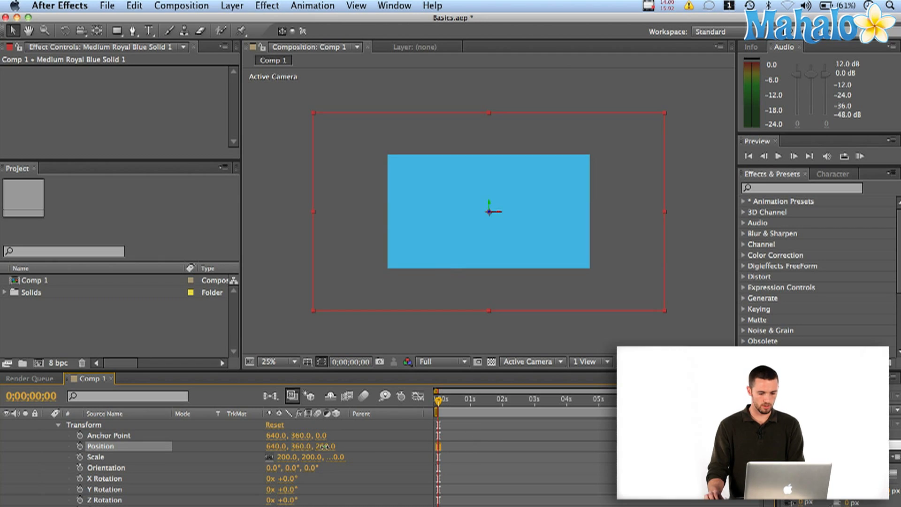
drag(349, 447, 403, 447)
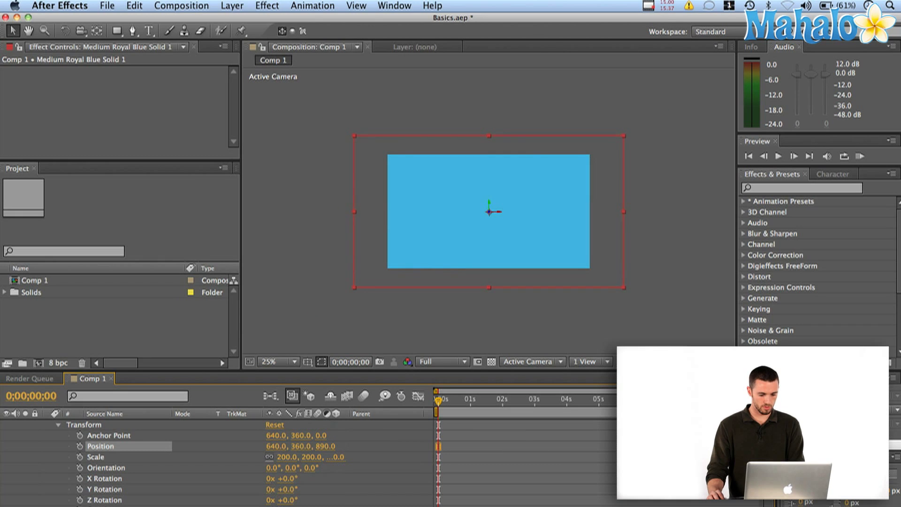
drag(323, 445, 375, 448)
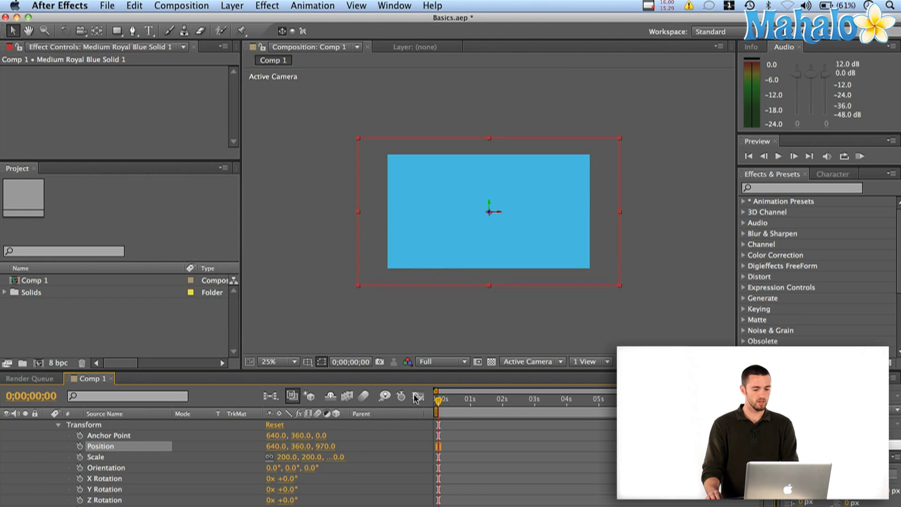
scroll(47, 419, up, 1)
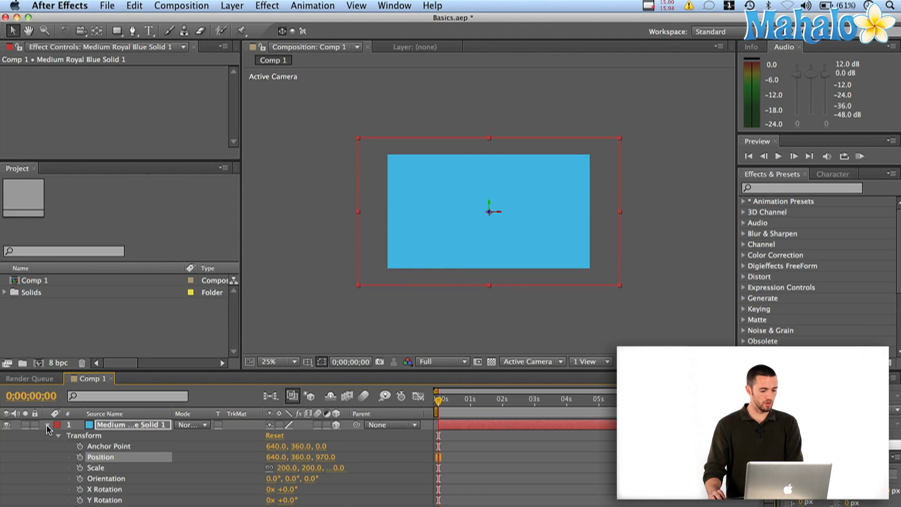
click(47, 424)
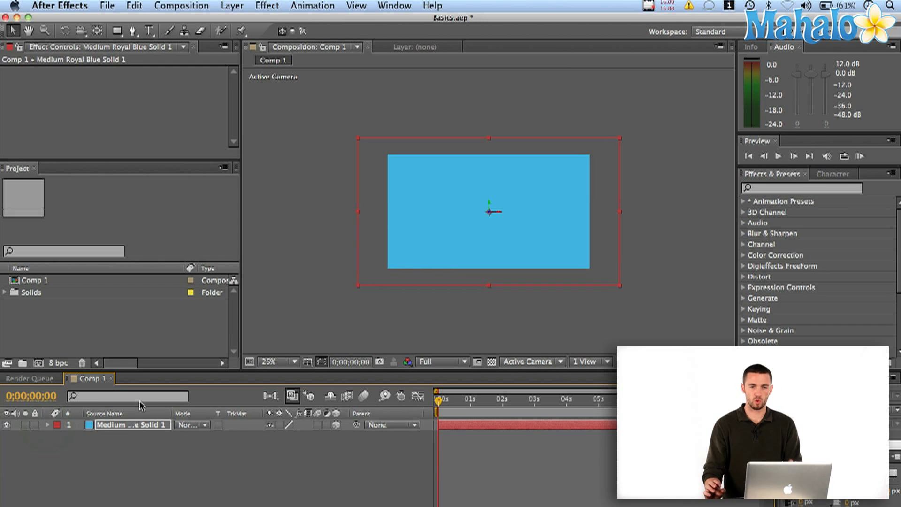
- Add a yellow Garamond Bold 220 px 'Text' layer centred on the solid and make it 3D
click(150, 33)
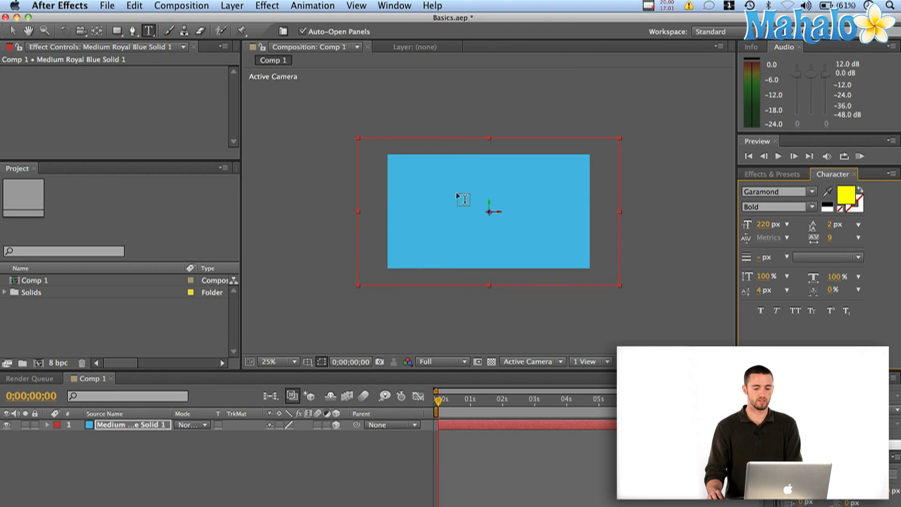
drag(401, 170, 573, 209)
text(Text)
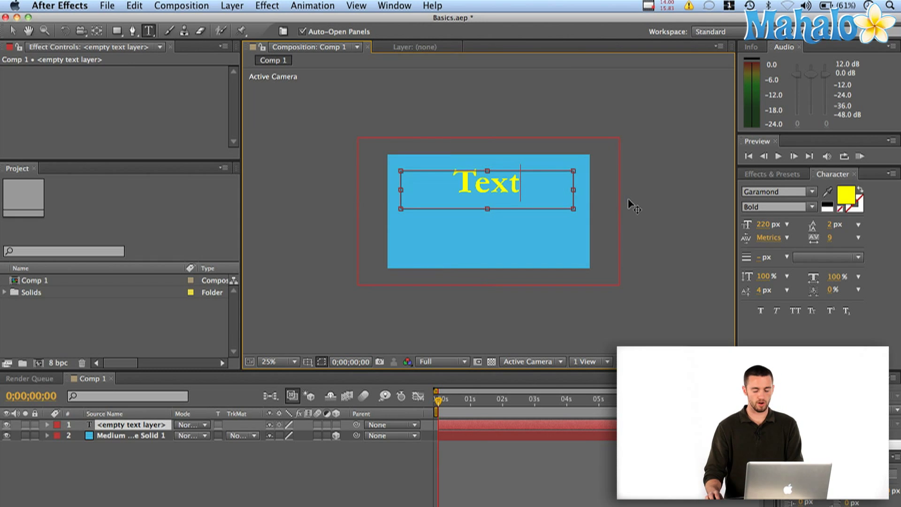
drag(629, 200, 629, 224)
click(520, 215)
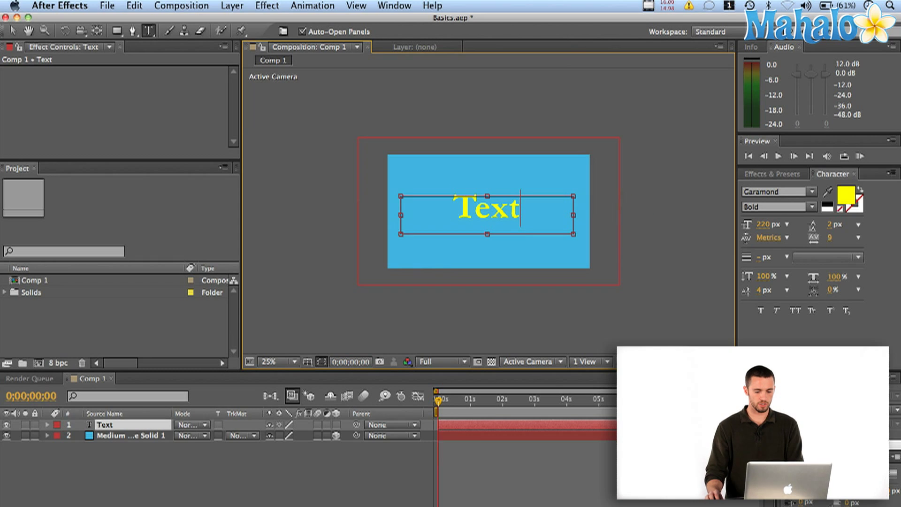
click(518, 479)
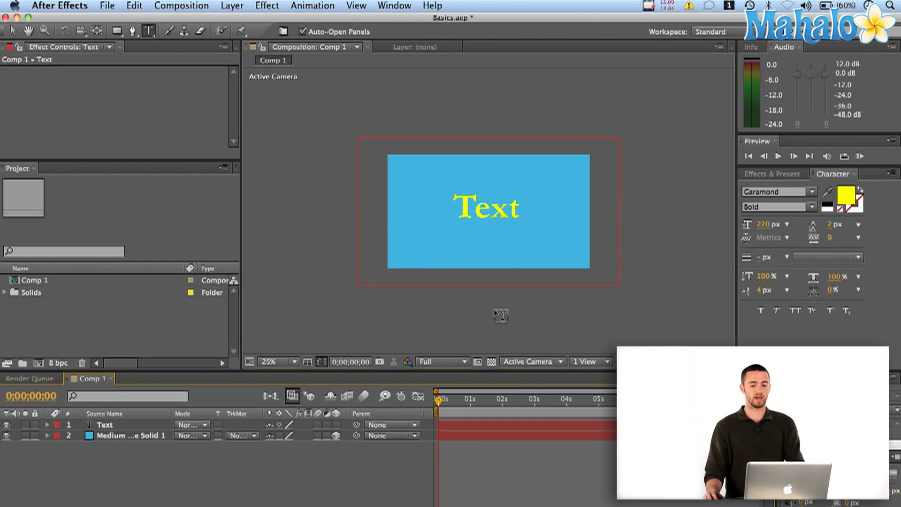
click(336, 425)
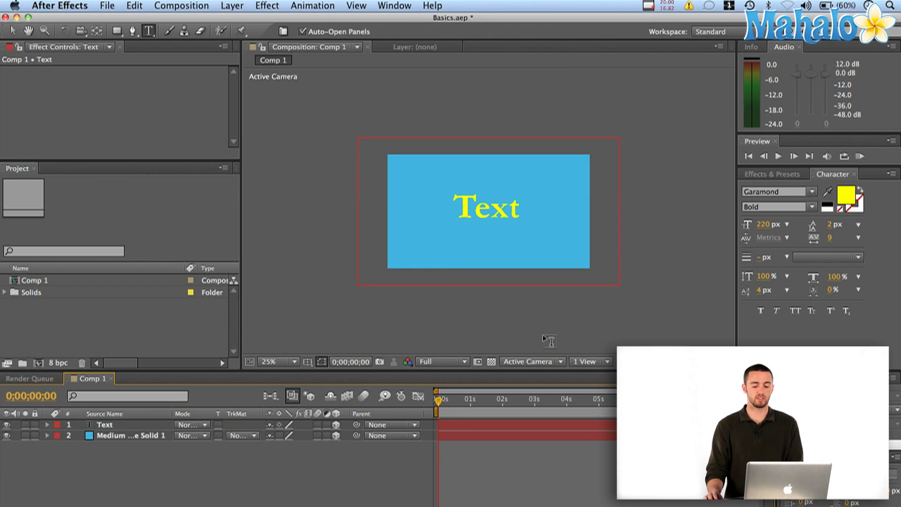
- Check the Text and solid layers from the Top 3D view, zoomed out
click(557, 362)
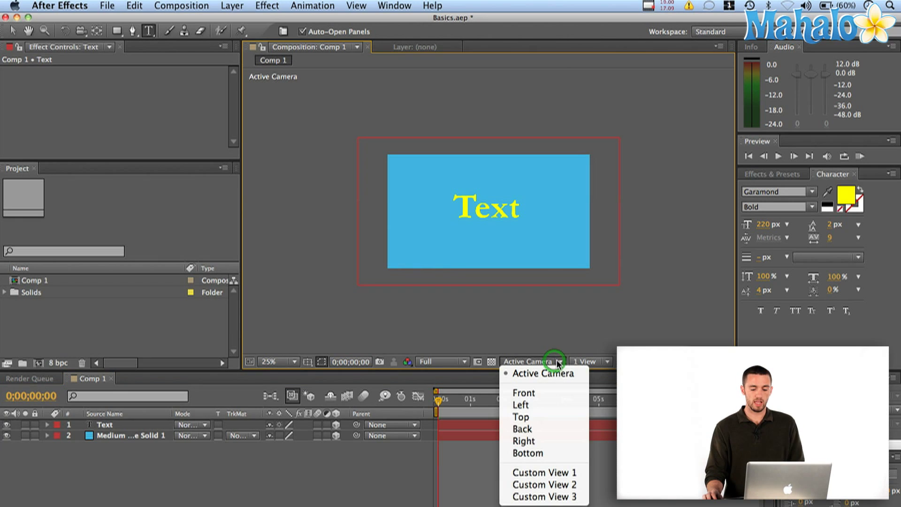
click(560, 417)
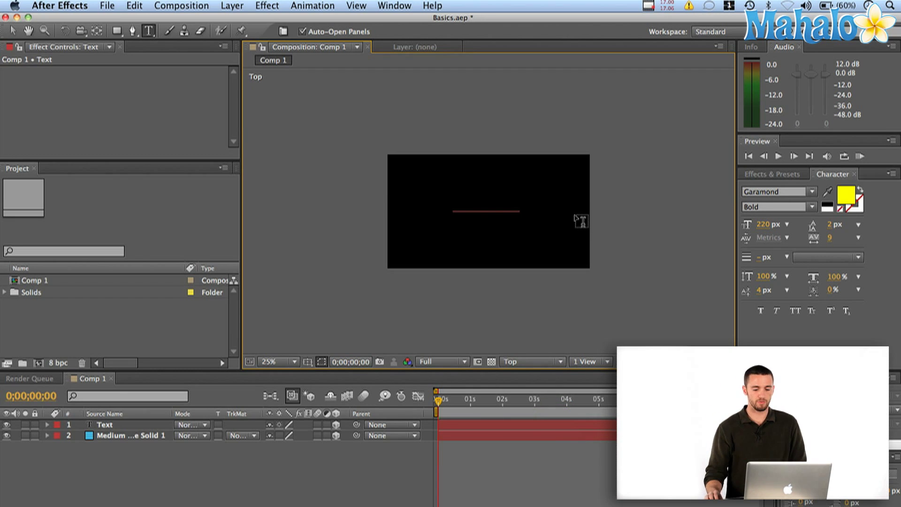
key(comma)
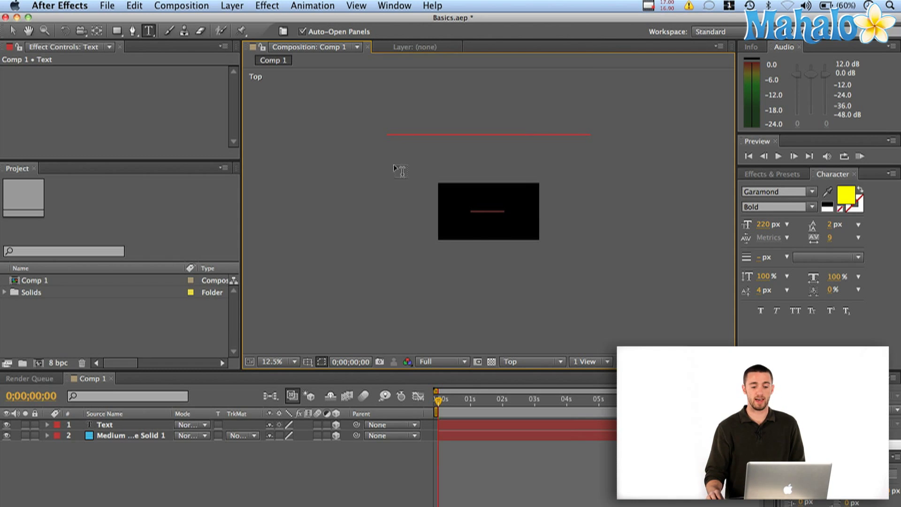
click(499, 430)
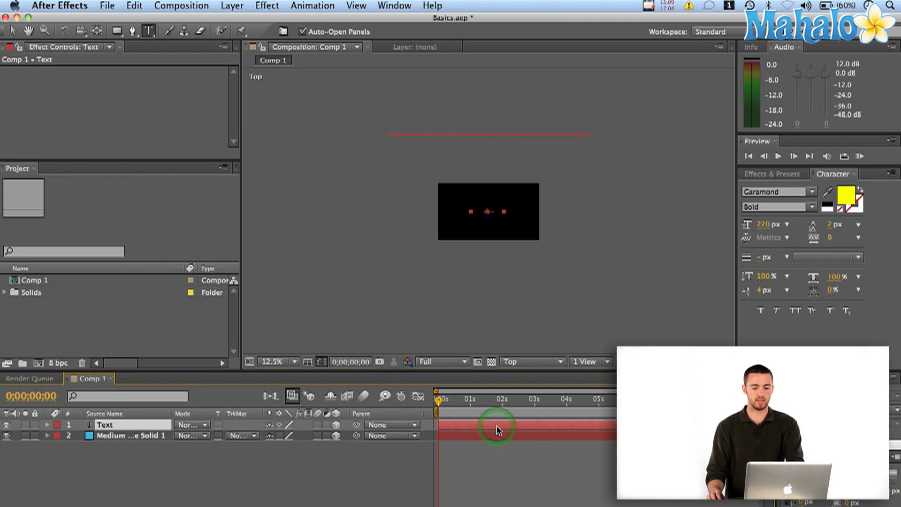
click(498, 436)
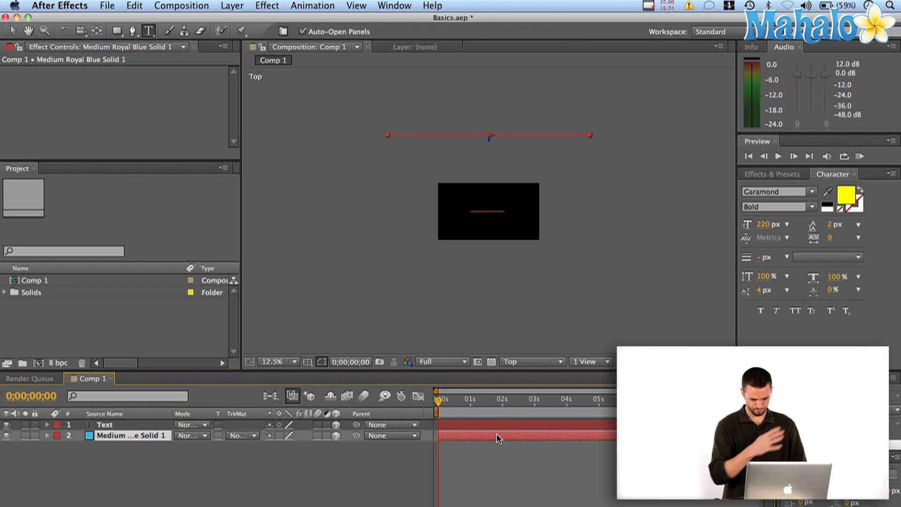
- Return the viewer to Active Camera at 50% zoom with no layer selected
click(541, 362)
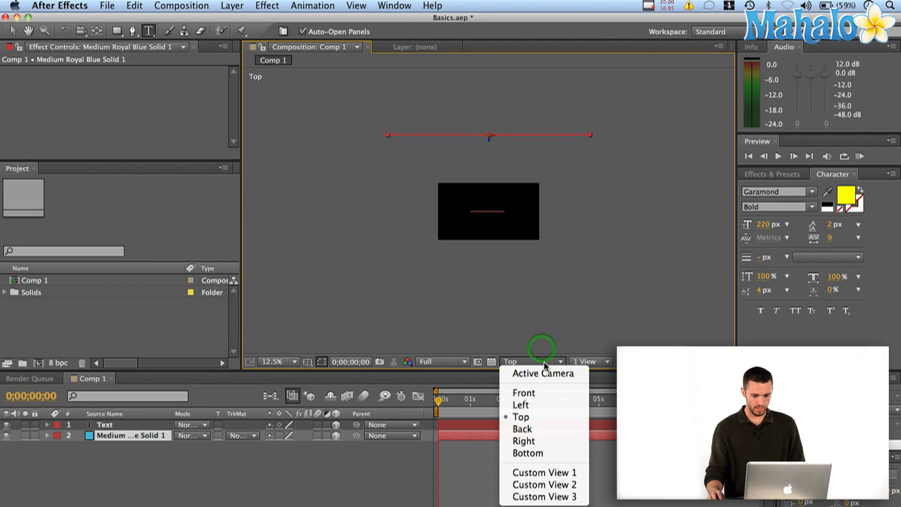
click(547, 372)
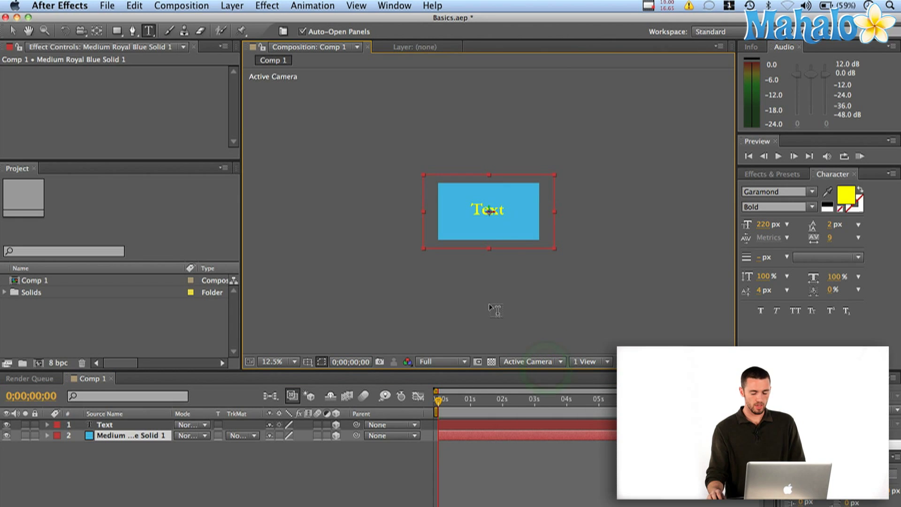
key(period)
key(period)
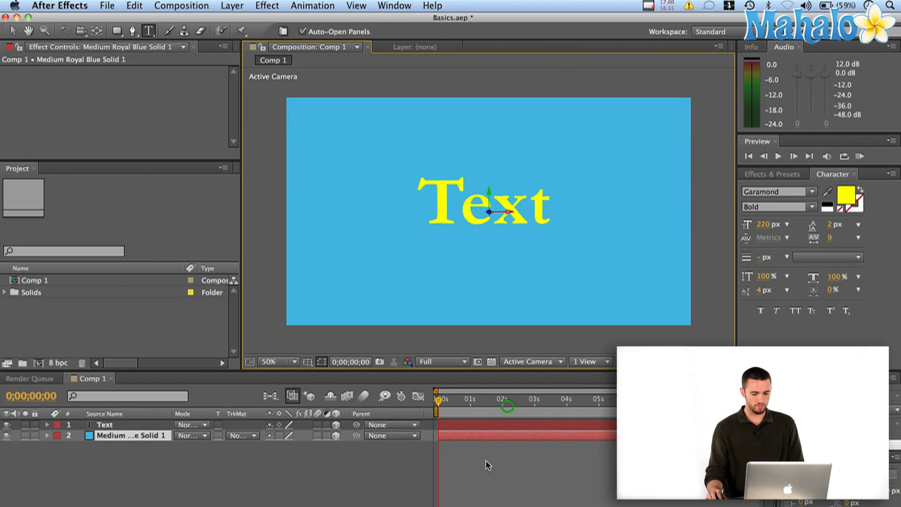
click(487, 425)
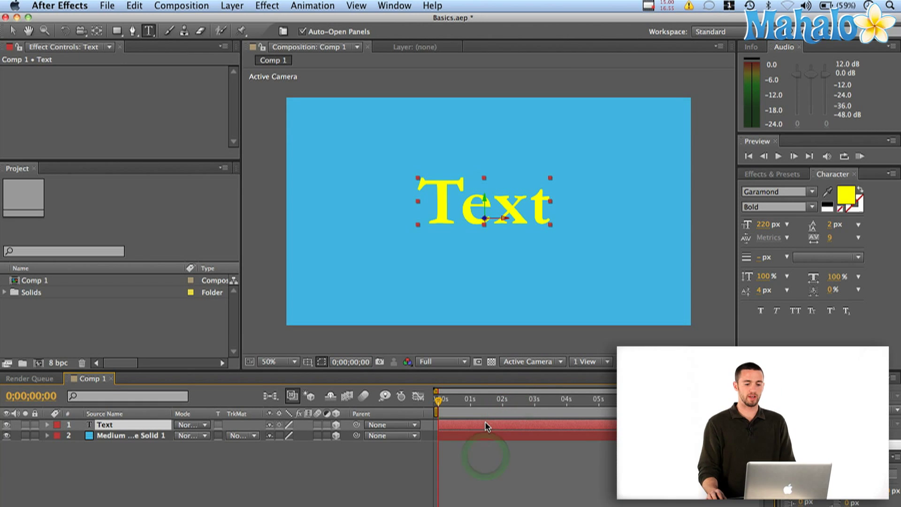
click(288, 47)
- Create a Spot light named Light 1 with Casts Shadows enabled
click(232, 6)
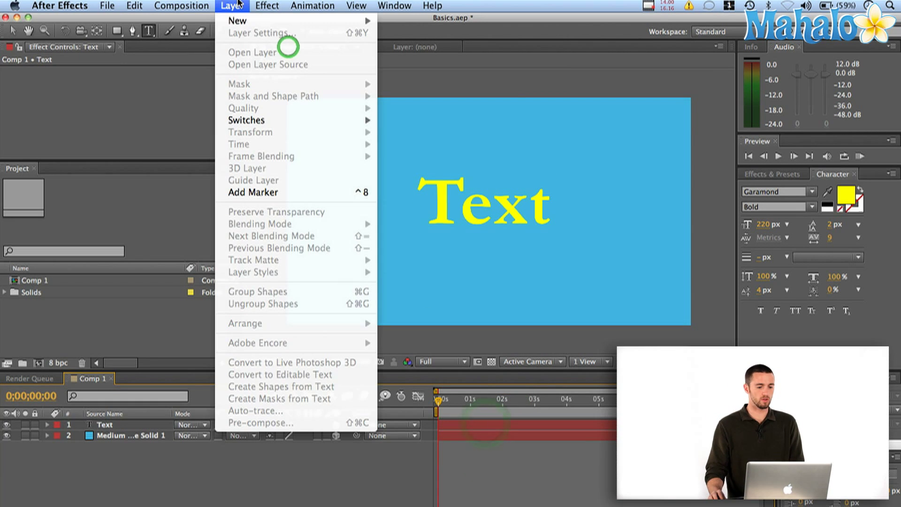
mouse_move(301, 21)
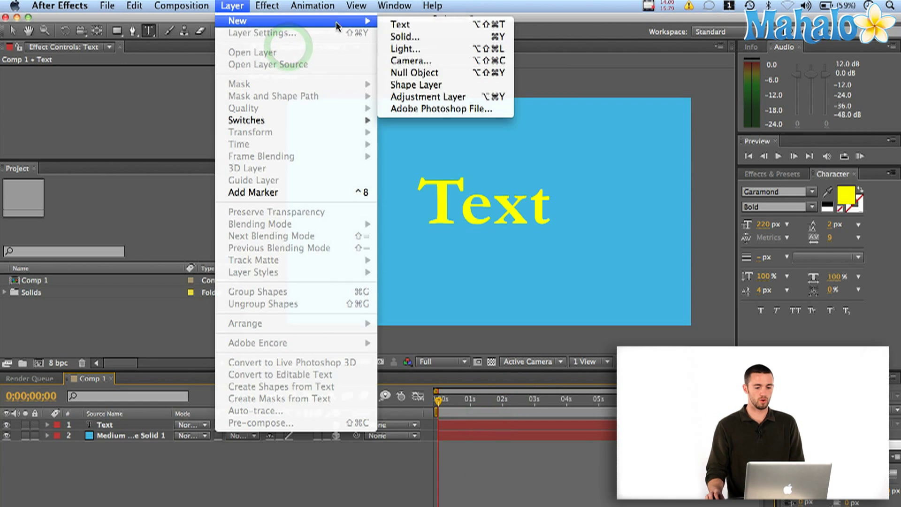
click(491, 52)
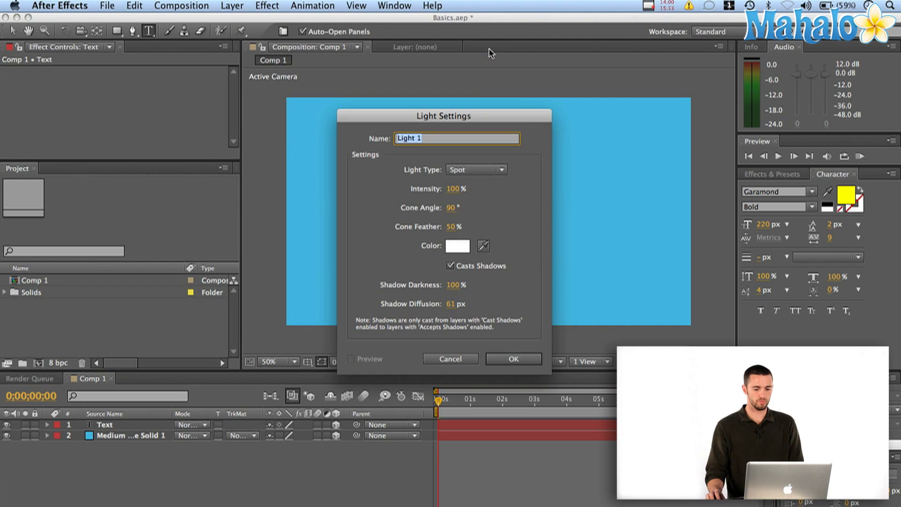
click(484, 169)
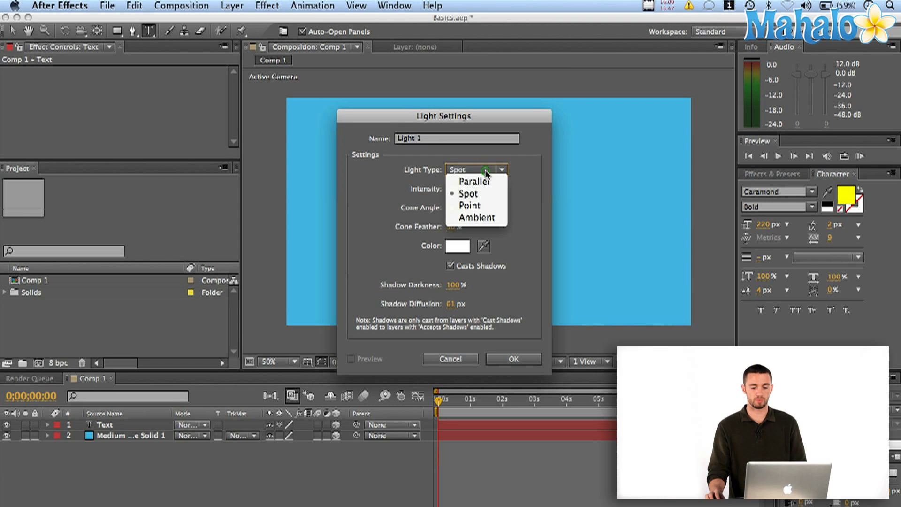
click(522, 190)
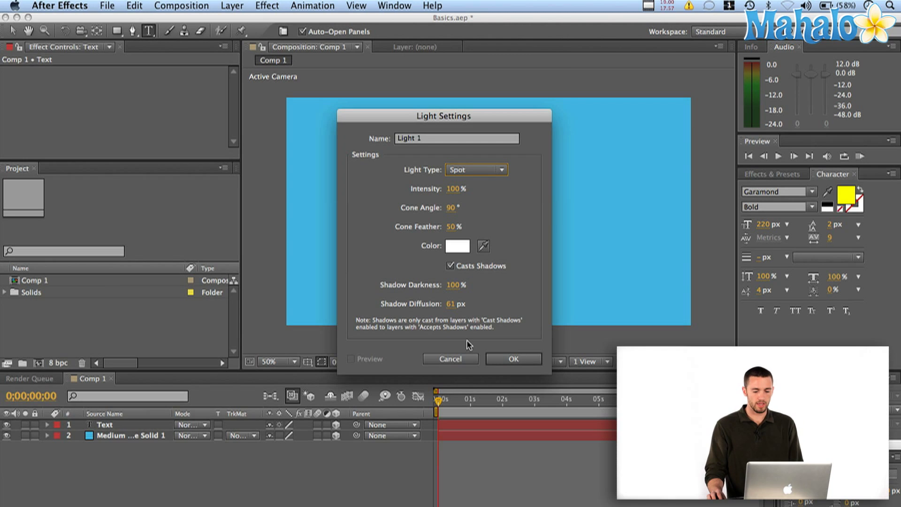
click(501, 360)
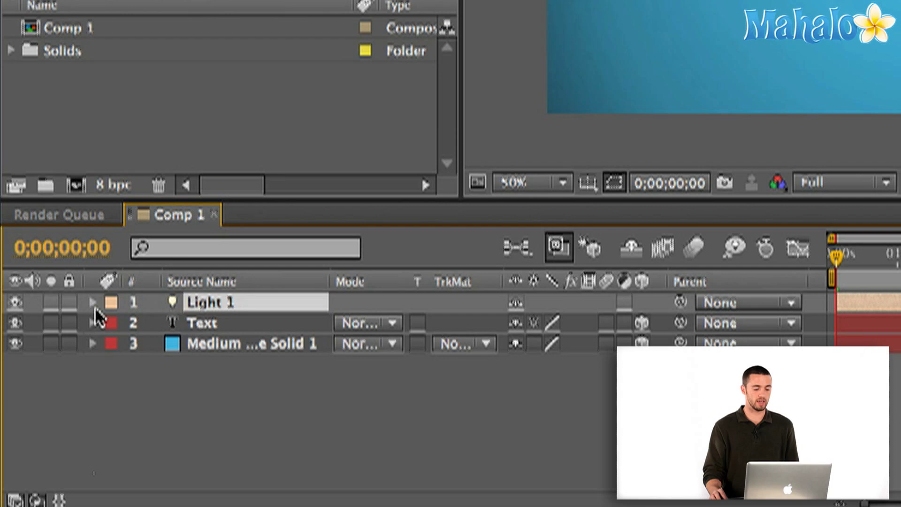
- Set the Text layer's Material Options to Casts Shadows On and Accepts Lights Off
click(93, 322)
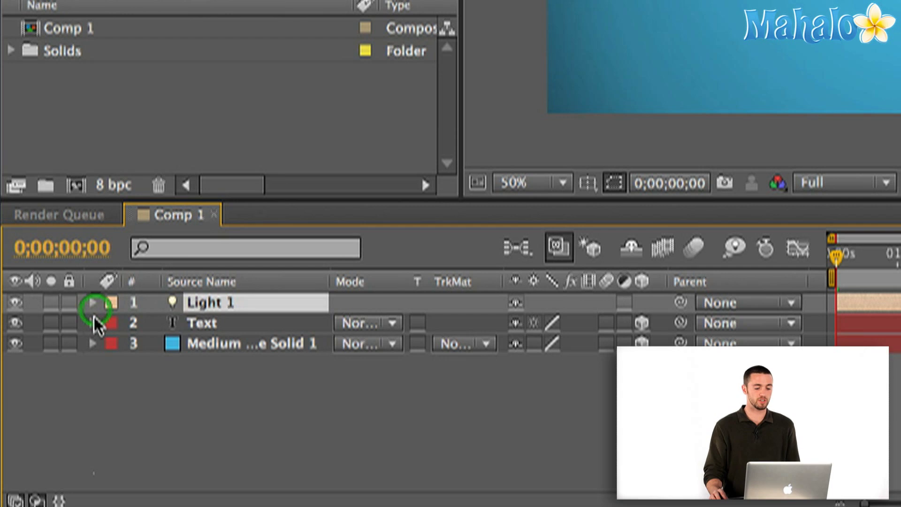
click(112, 384)
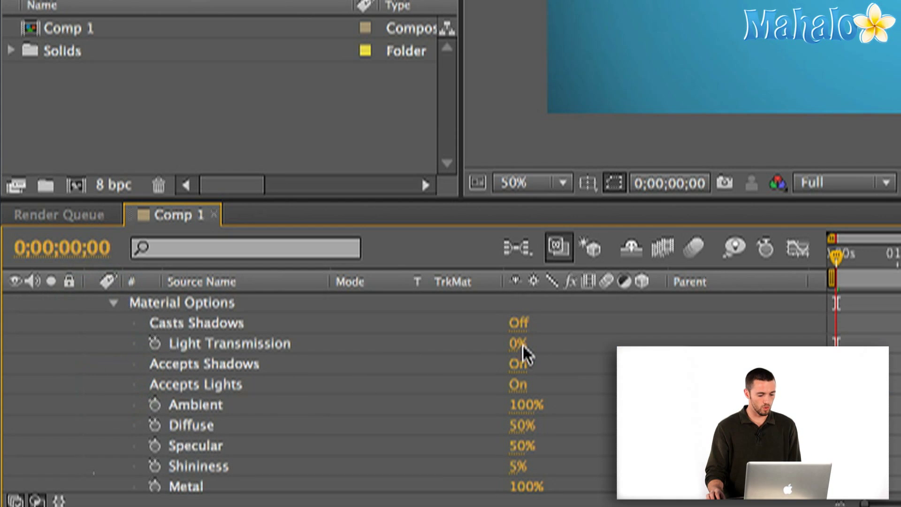
click(517, 329)
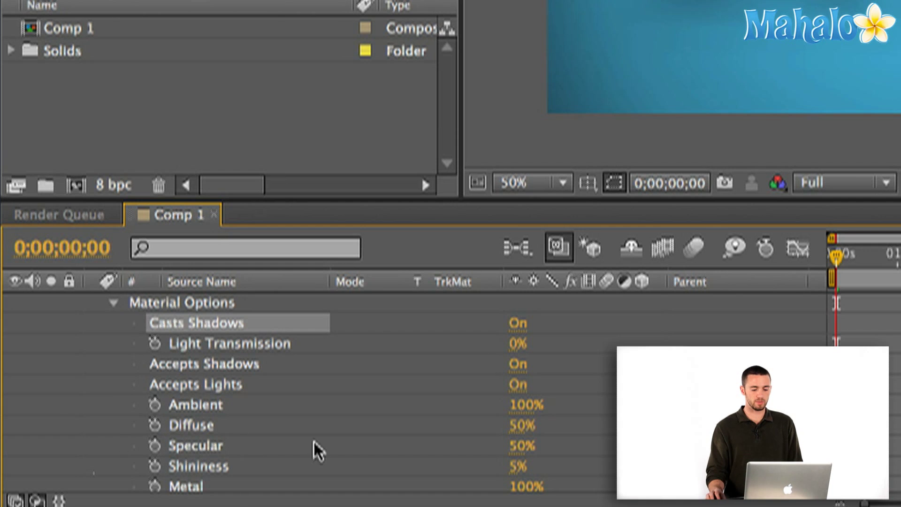
click(518, 385)
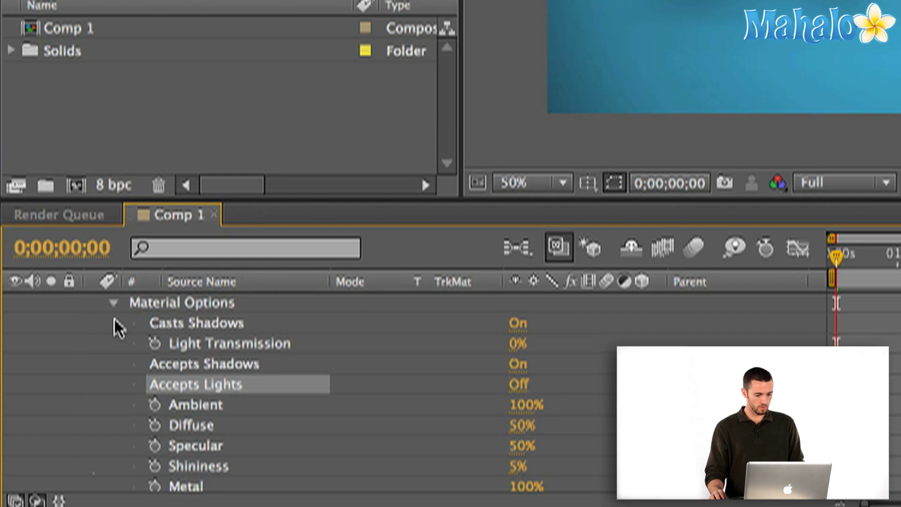
click(114, 304)
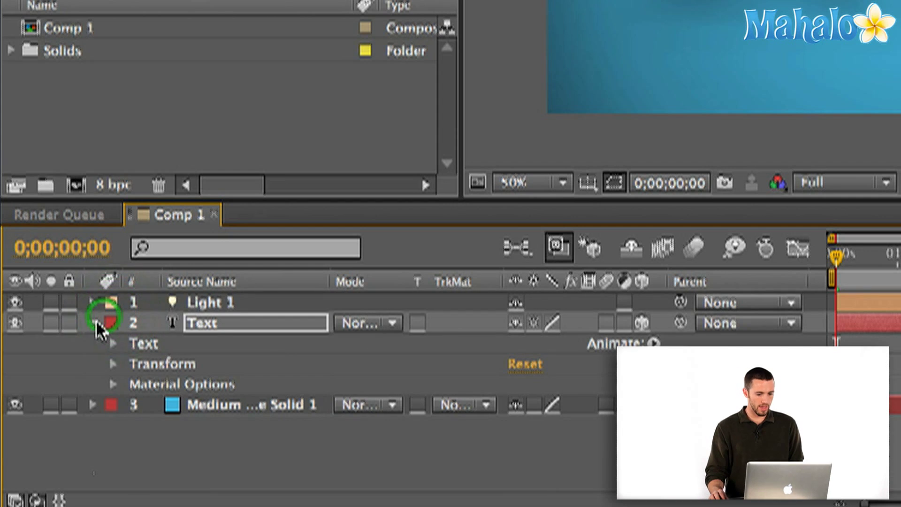
- Reveal Light 1's Transform properties and move the time indicator to about 2 seconds
click(94, 323)
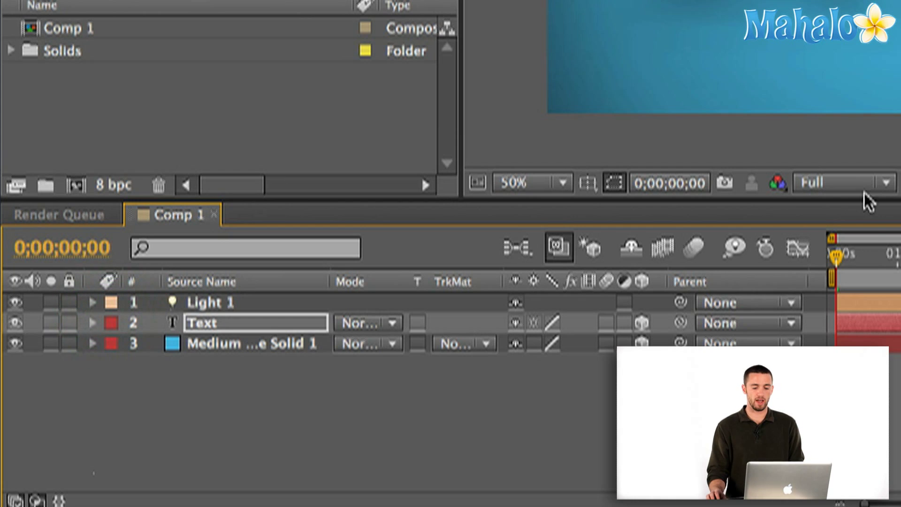
click(92, 304)
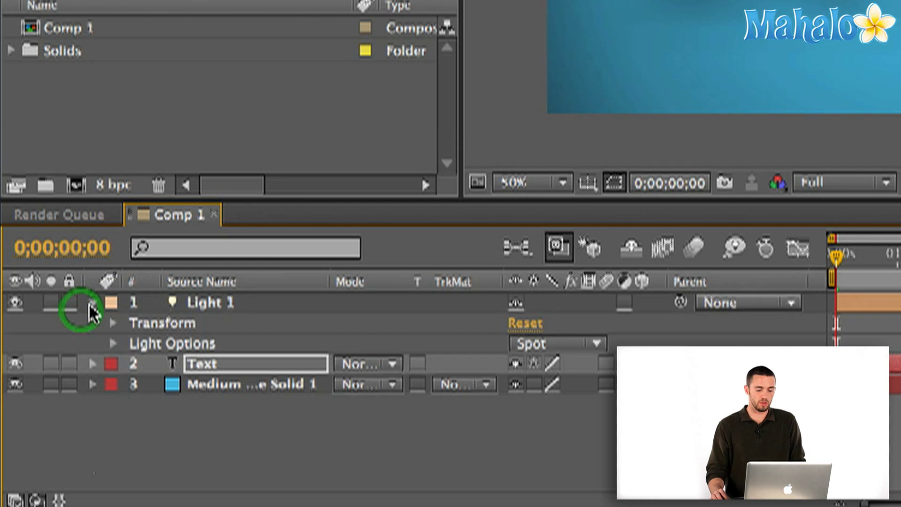
click(113, 324)
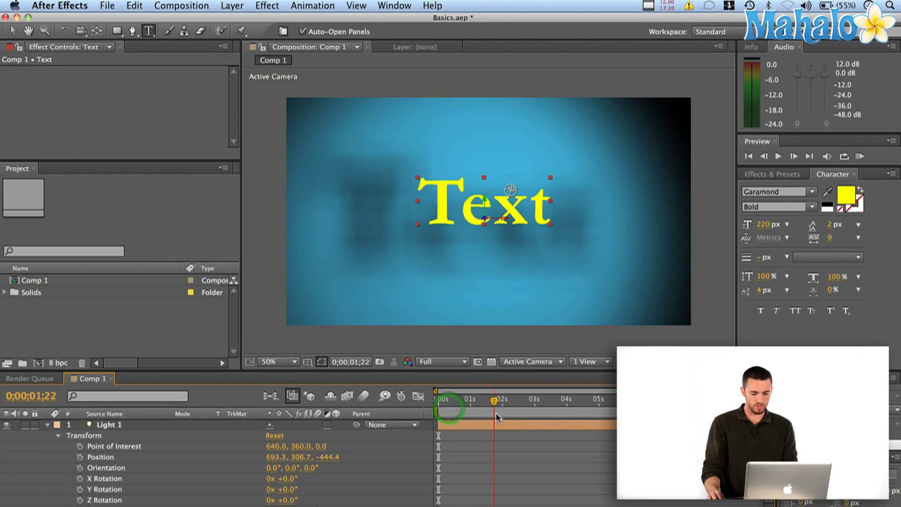
drag(496, 413, 505, 416)
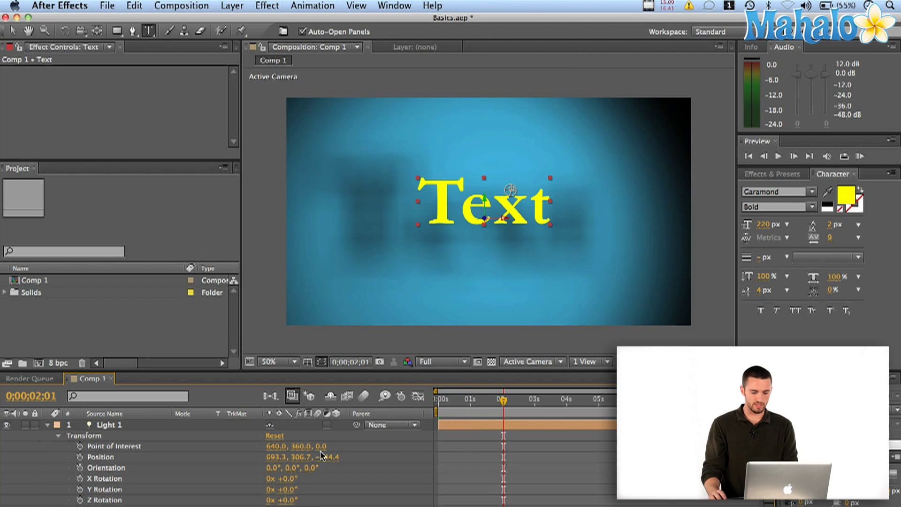
- Keyframe Light 1's Position at 2;01, beyond the left edge at 0s, and X 1363.3 at 3;23
click(81, 457)
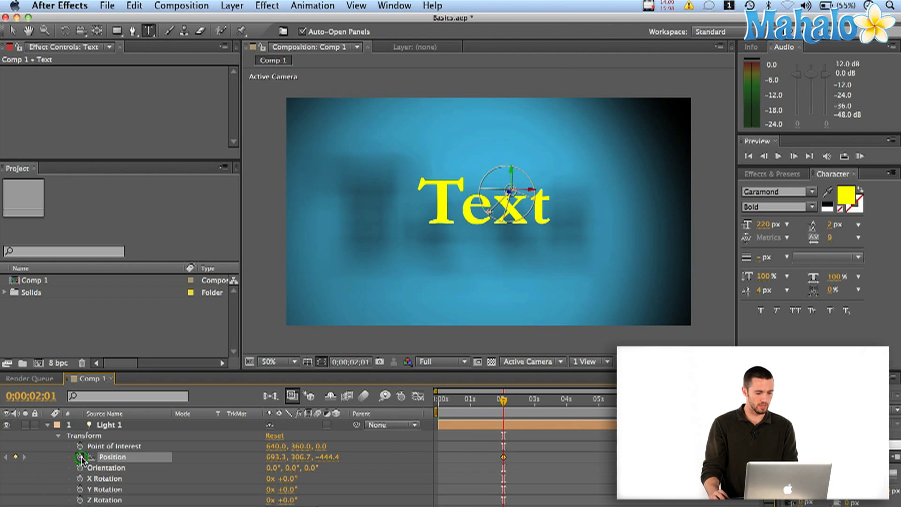
click(468, 413)
key(Home)
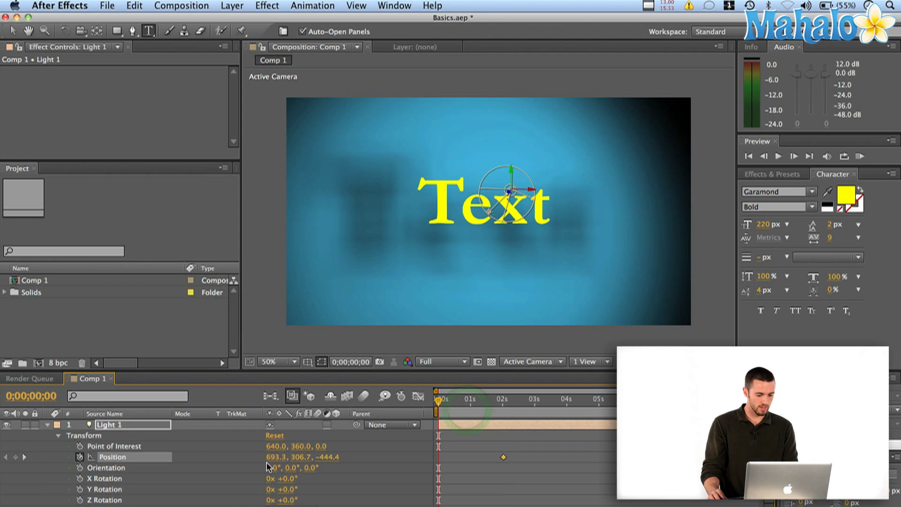
drag(272, 459, 216, 440)
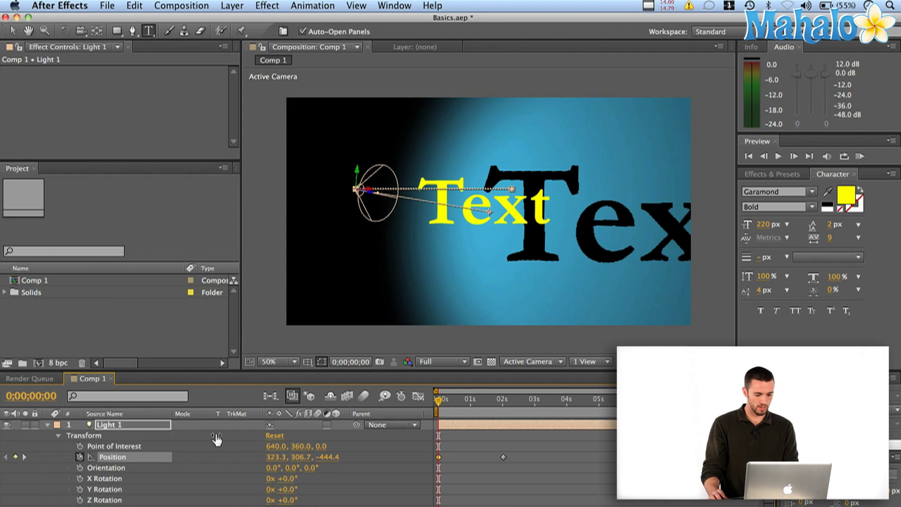
drag(287, 457, 28, 431)
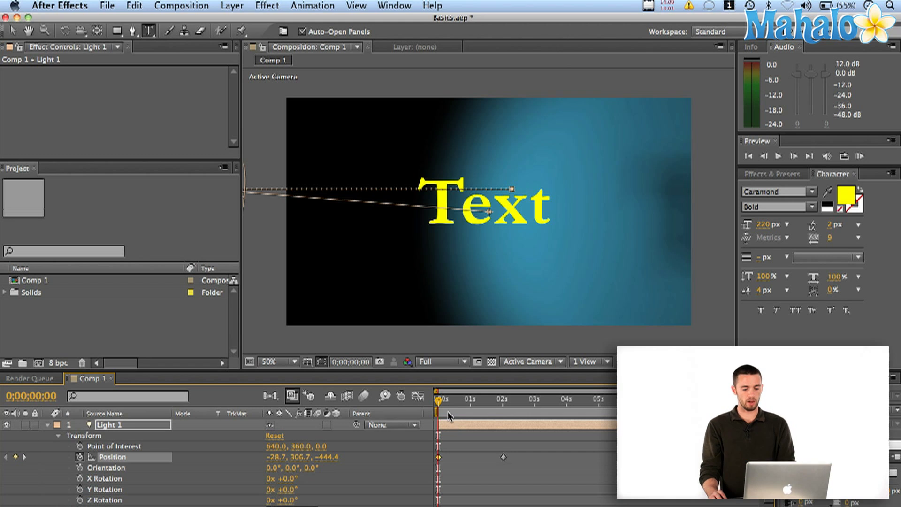
drag(440, 404, 562, 418)
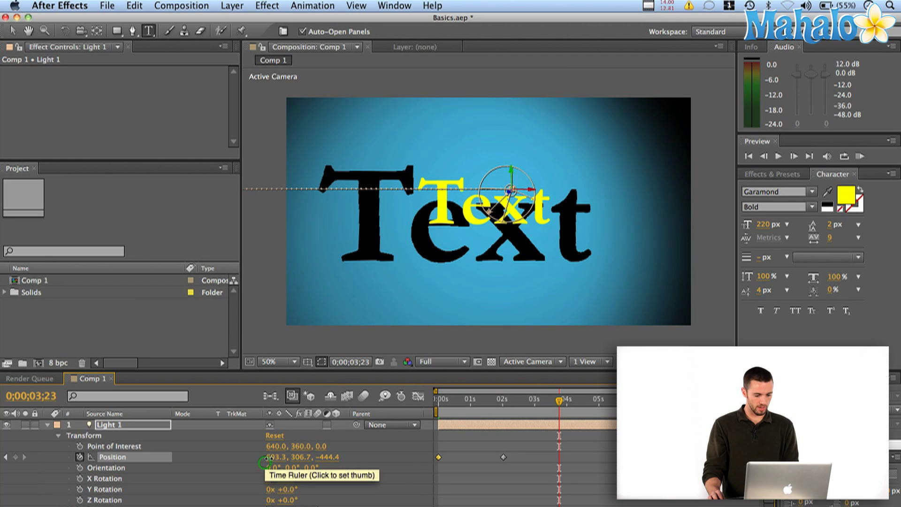
drag(275, 456, 436, 458)
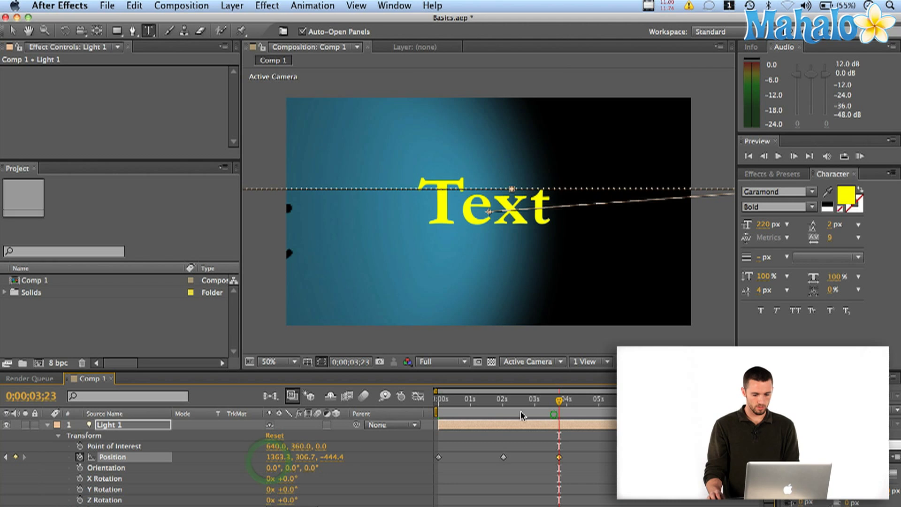
drag(555, 413, 575, 404)
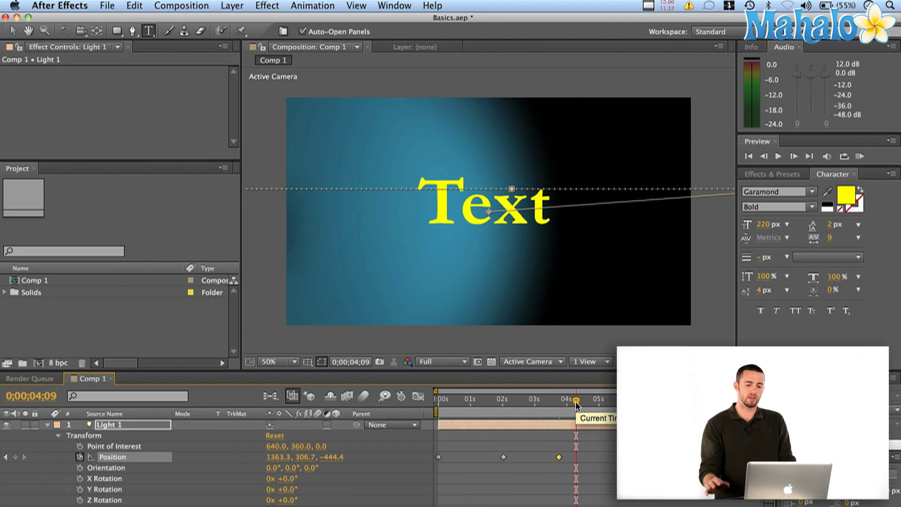